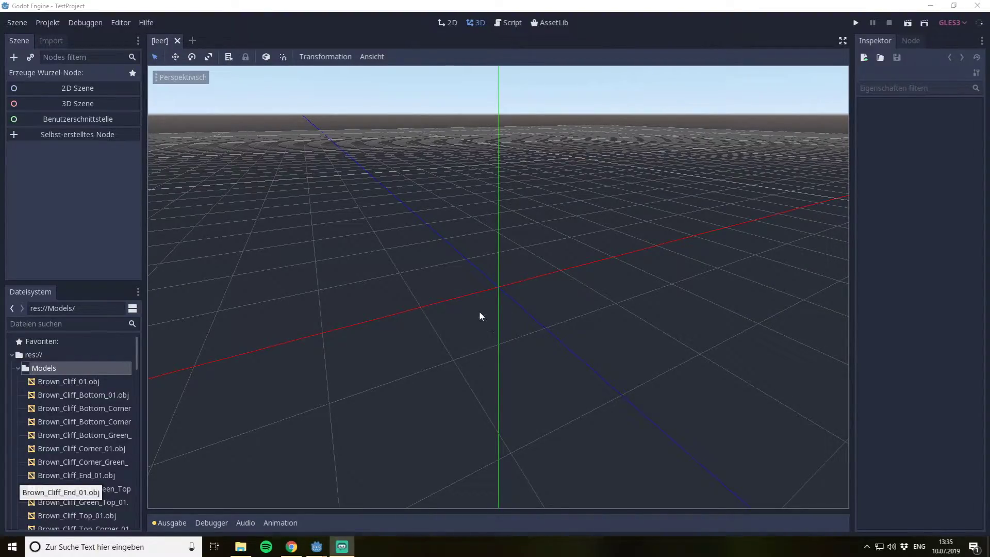
Create a 3D scene with a Spatial root and select every model file from Brown_Cliff_01.obj to the last
left_click(90, 104)
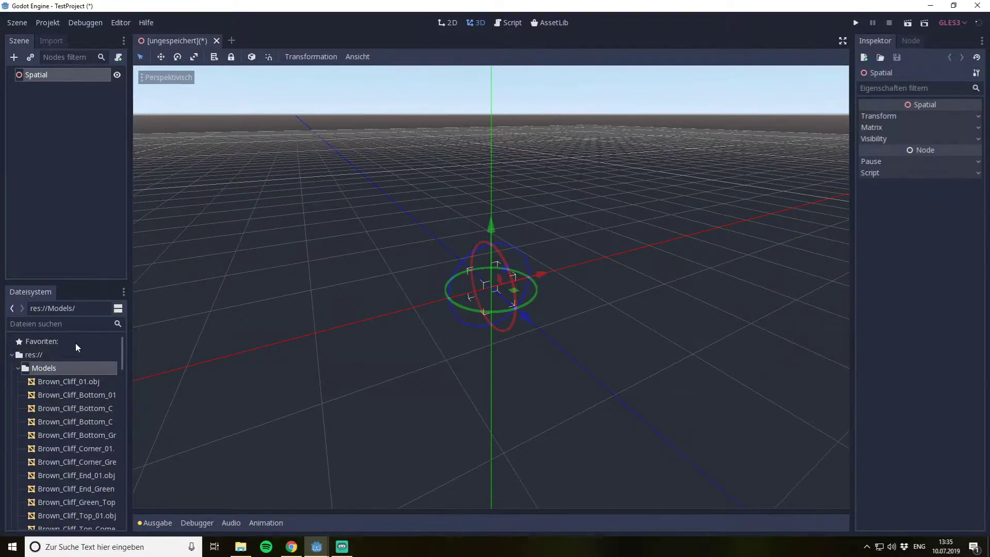
left_click(67, 384)
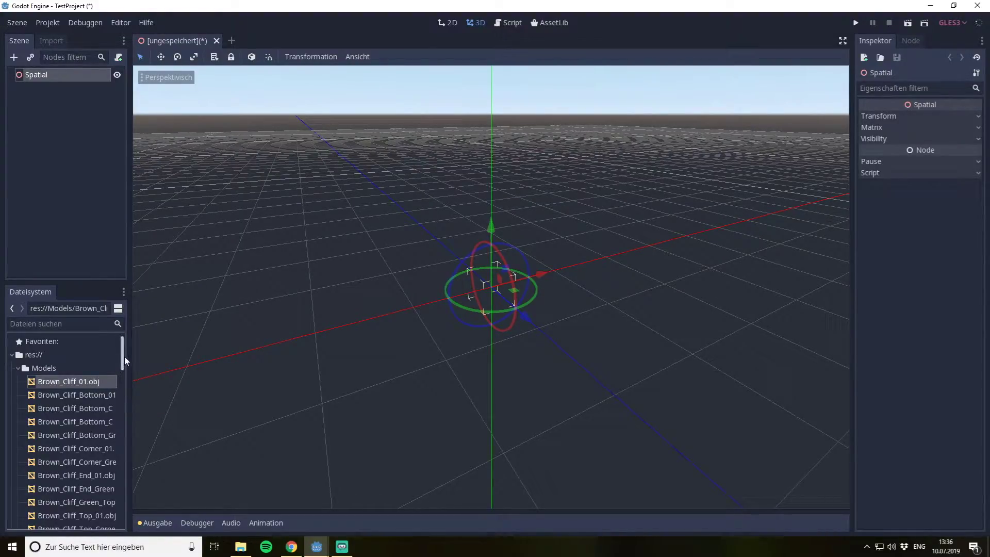
scroll(125, 361, "down", 3)
scroll(125, 353, "up", 3)
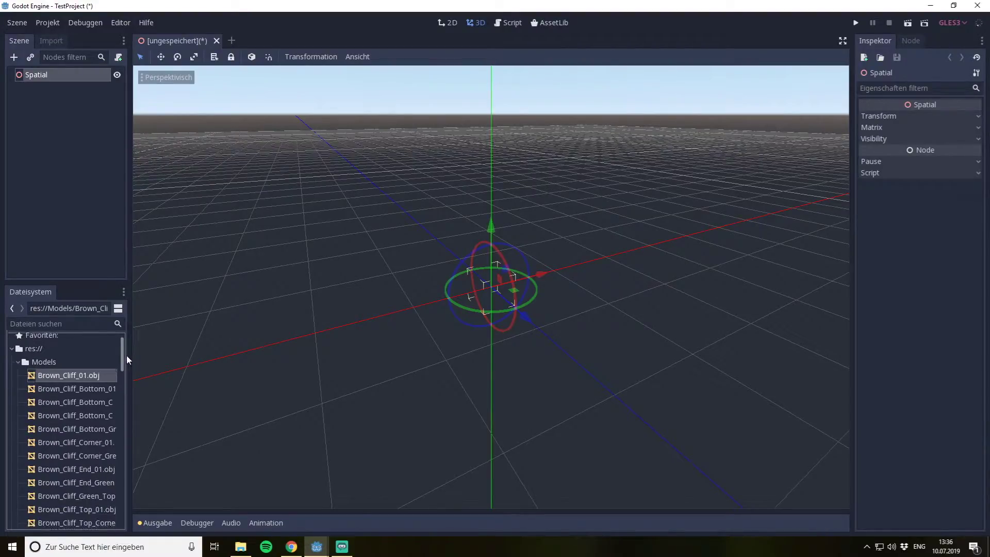
left_click_drag(126, 355, 120, 505)
scroll(120, 503, "down", 1)
left_click(97, 456, "shift")
Drop all selected .obj models into the viewport as MeshInstance children and widen the Scene dock
left_click_drag(57, 394, 480, 345)
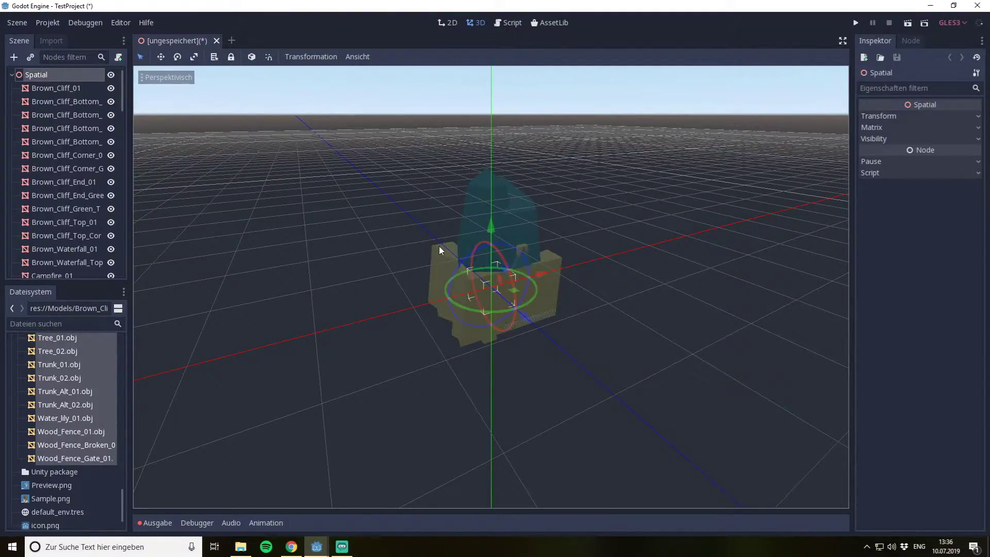
left_click(70, 91)
left_click(48, 78)
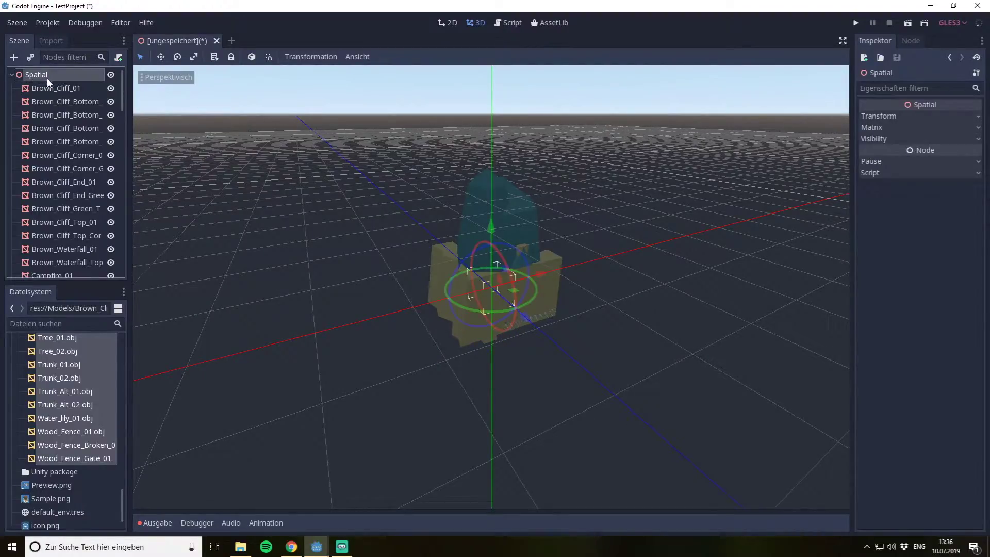
left_click(57, 84)
left_click_drag(120, 91, 109, 266)
scroll(109, 258, "up", 15)
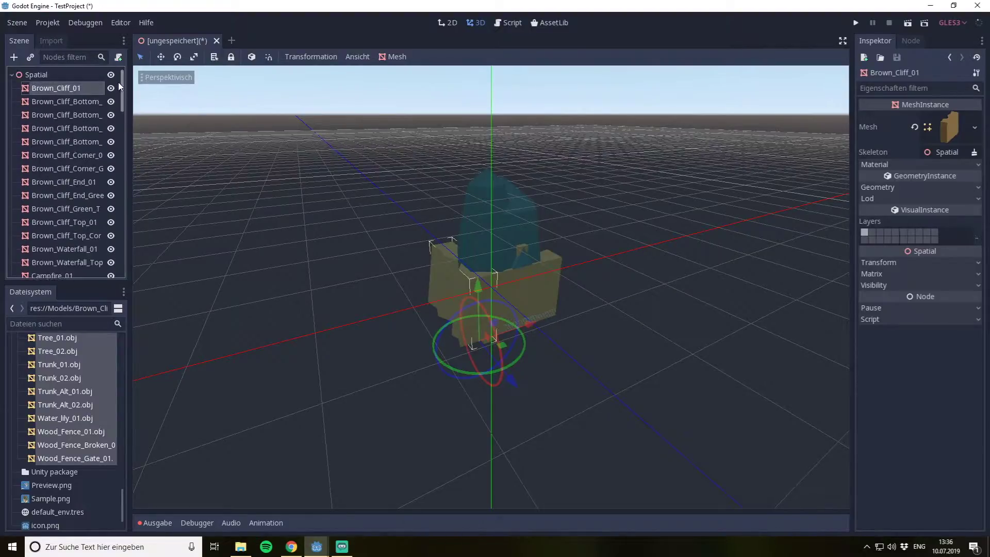
left_click_drag(130, 154, 138, 155)
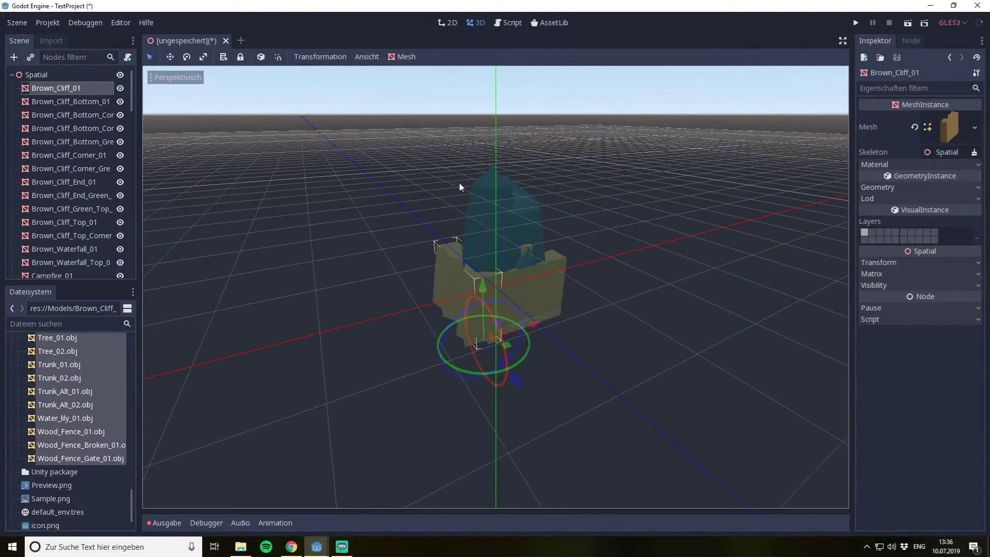
middle_click_drag(449, 190, 464, 181)
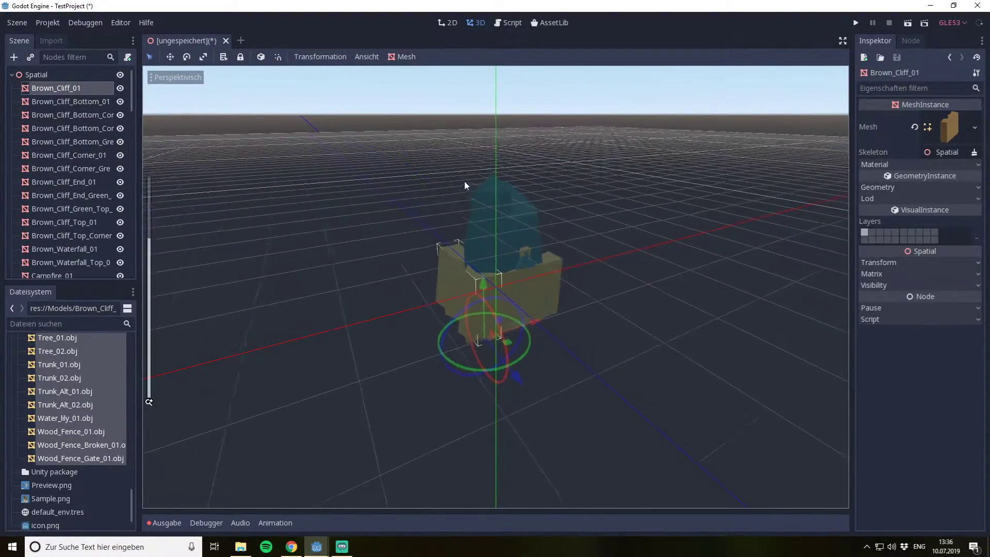
left_click(17, 23)
Convert the scene to a mesh library saved as lowpoly.meshlib in res://
mouse_move(84, 218)
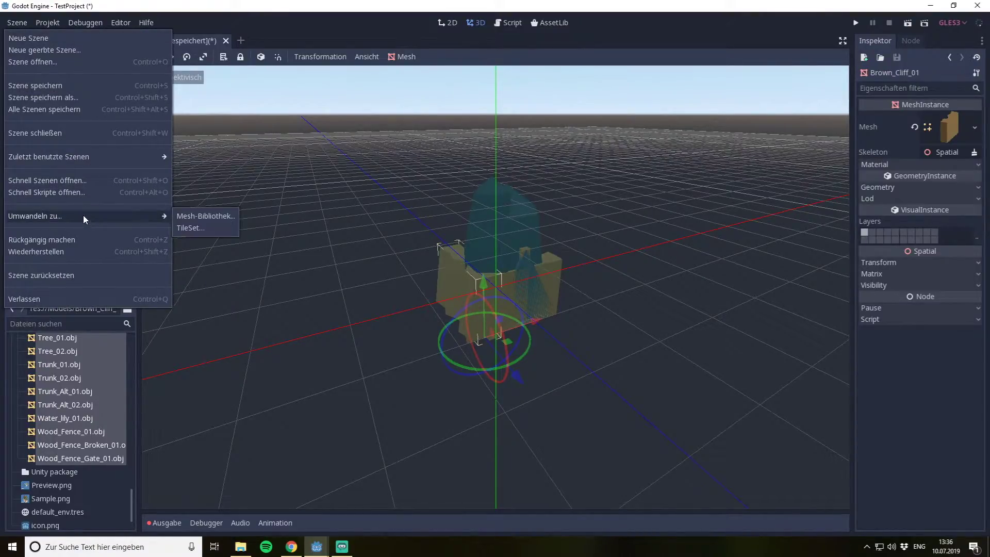
left_click(200, 218)
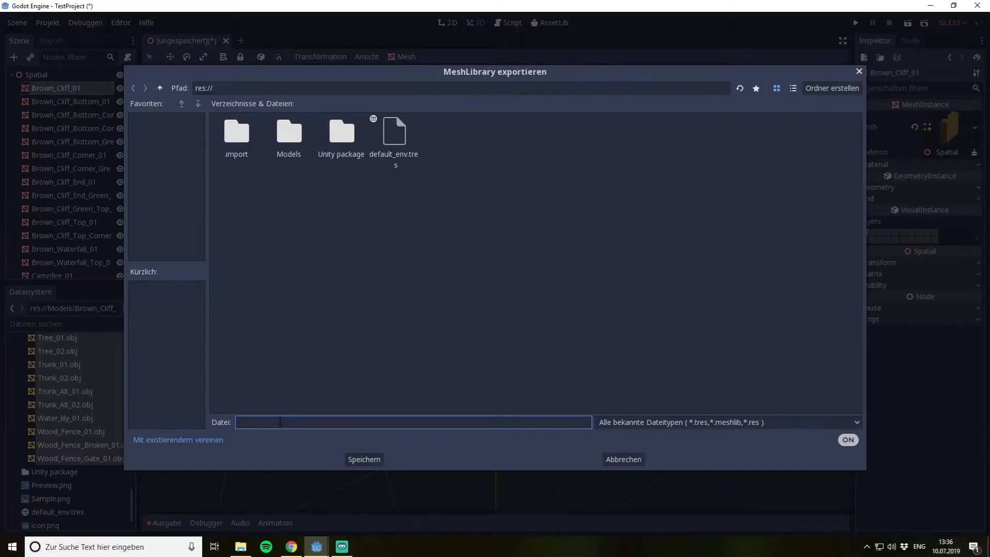
type("lowpoly.meshlib")
left_click(371, 460)
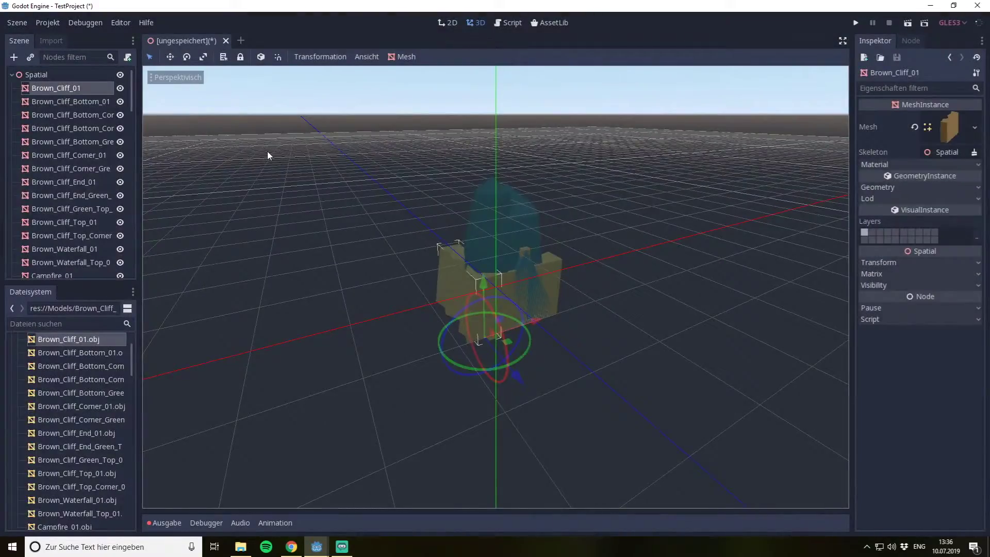
Start a new scene with a Spatial root and add a GridMap child node
left_click(17, 23)
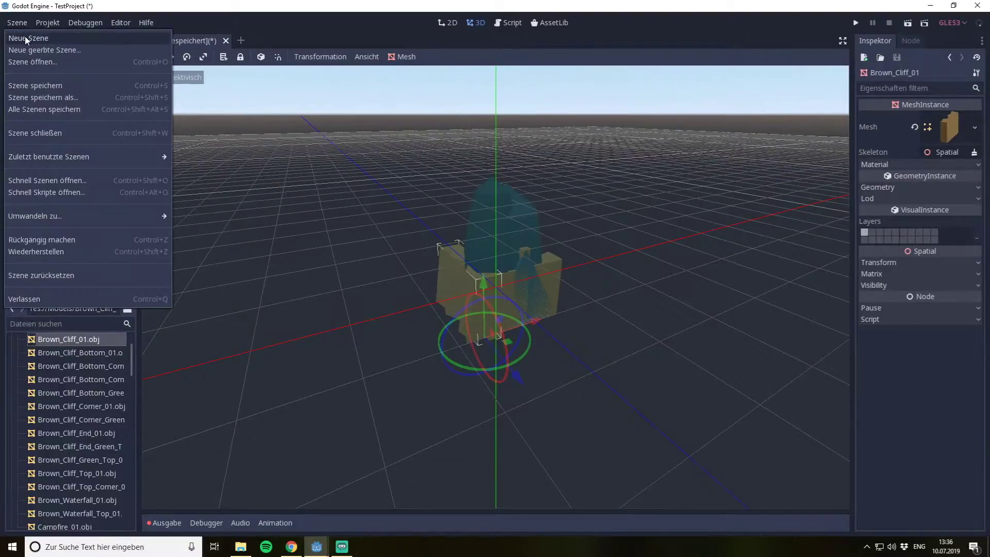
left_click(25, 36)
left_click(90, 103)
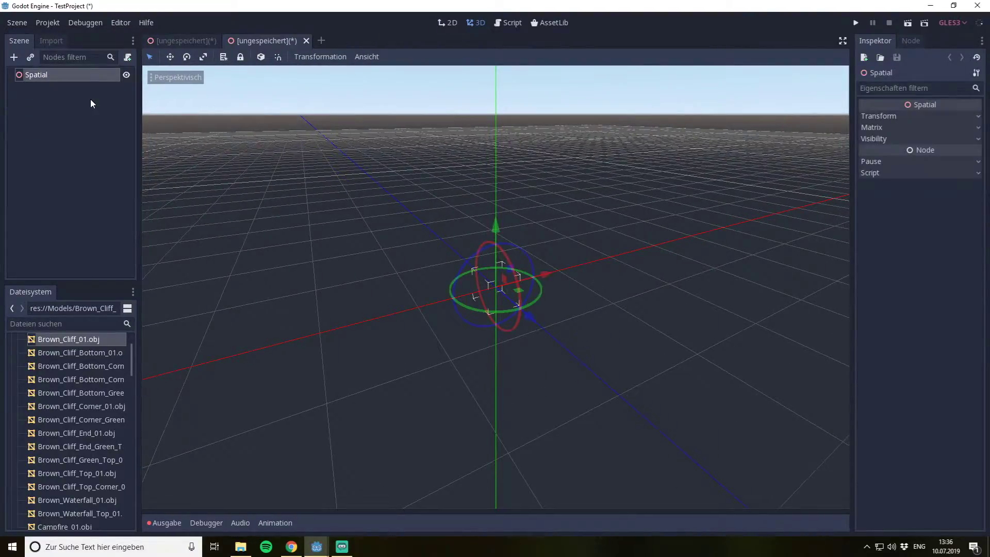
left_click(14, 56)
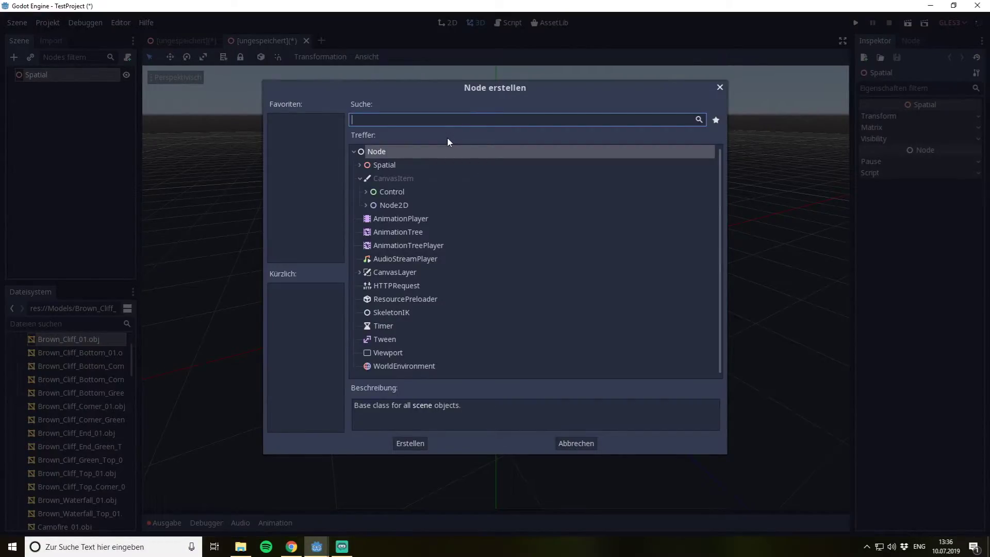
type("Grid")
key("Return")
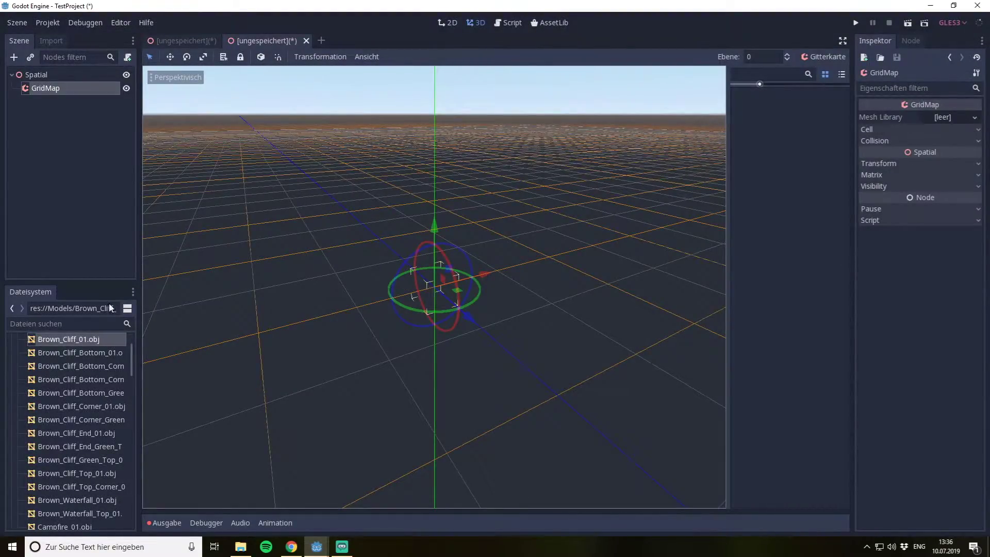
Assign lowpoly.meshlib as the GridMap's Mesh Library and pick the Grey_Cliff_End_01 tile
scroll(66, 350, "up", 3)
left_click(17, 368)
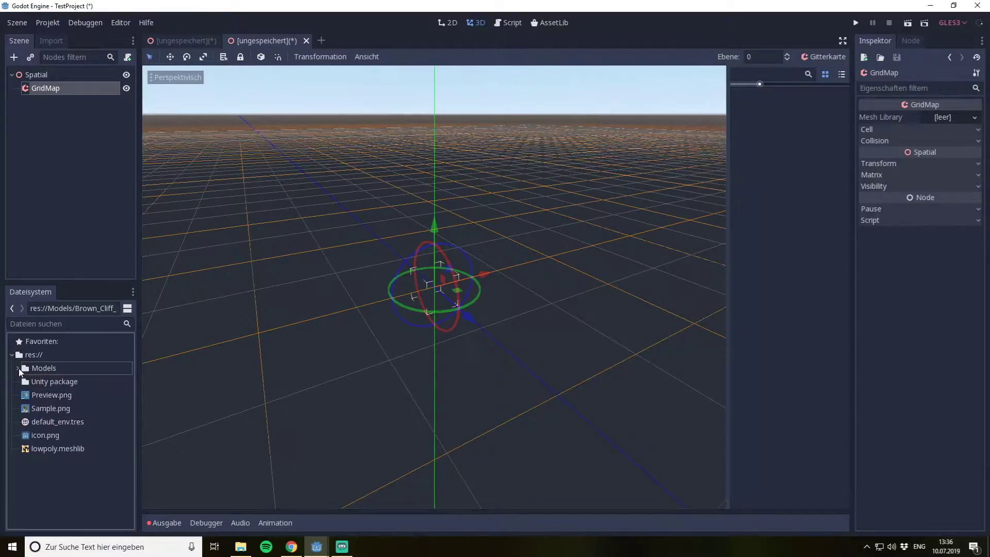
left_click_drag(52, 449, 931, 120)
left_click_drag(841, 122, 838, 253)
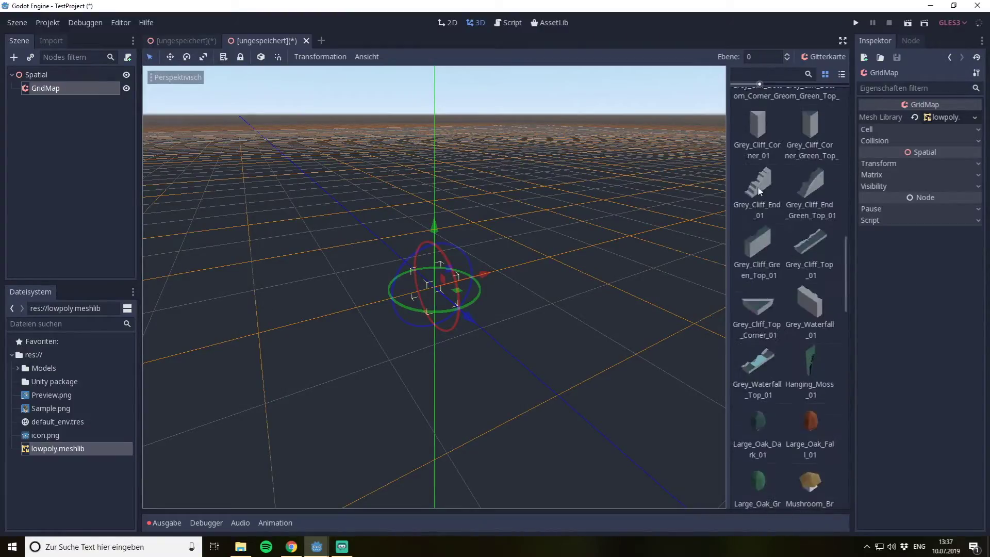
left_click(758, 186)
middle_click_drag(497, 270, 482, 268)
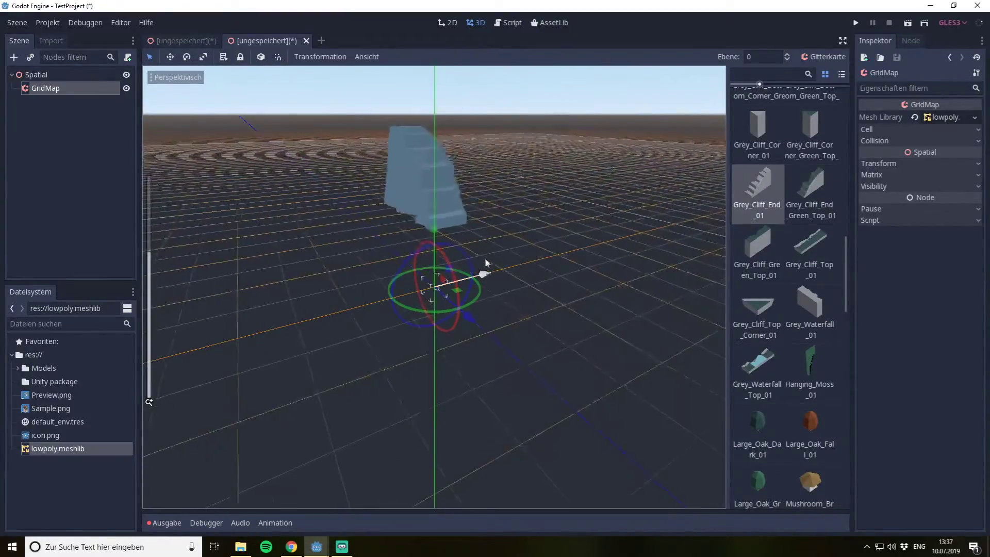
middle_click_drag(480, 212, 470, 246)
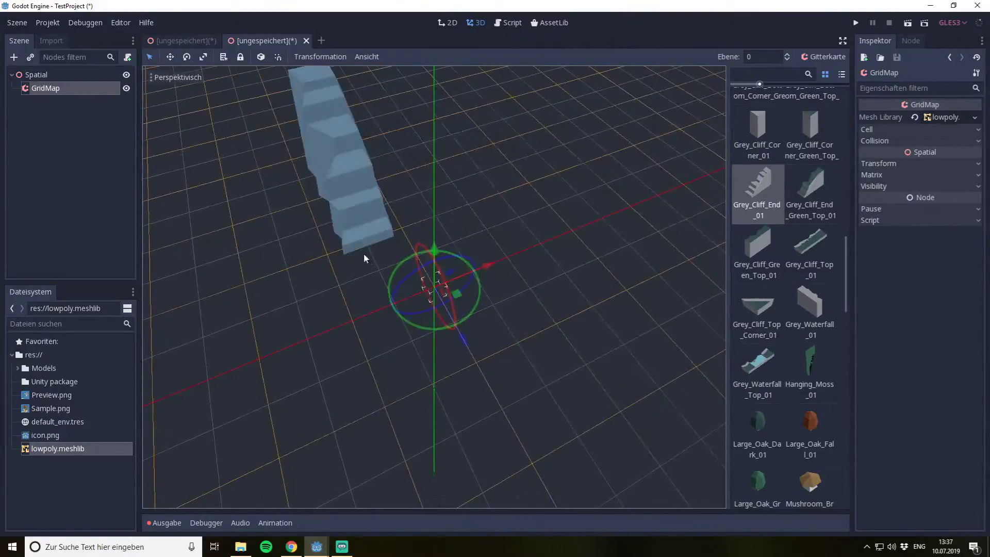
Set the GridMap cell size to x 3, y 0.3, z 3
left_click(892, 130)
left_click(888, 151)
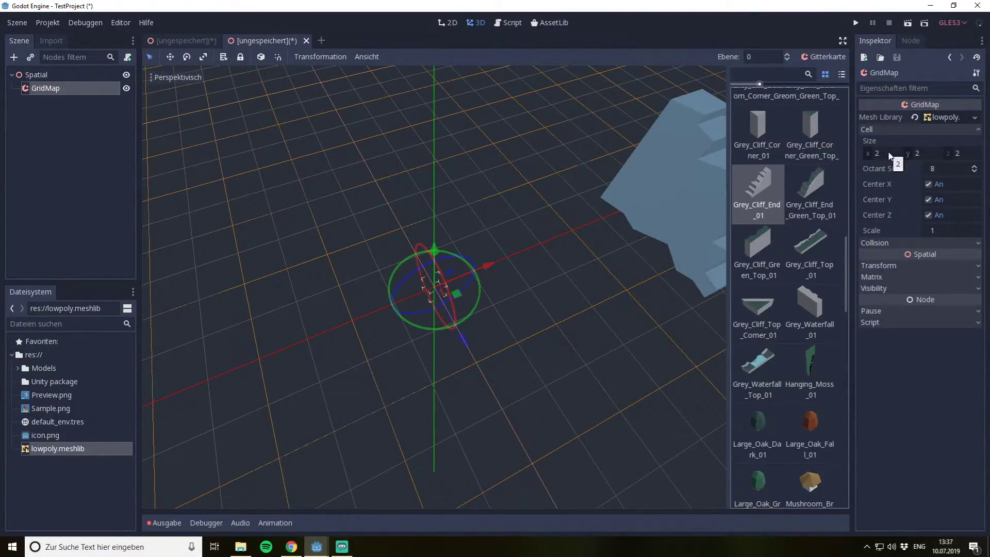
type("3")
left_click(966, 156)
type("3")
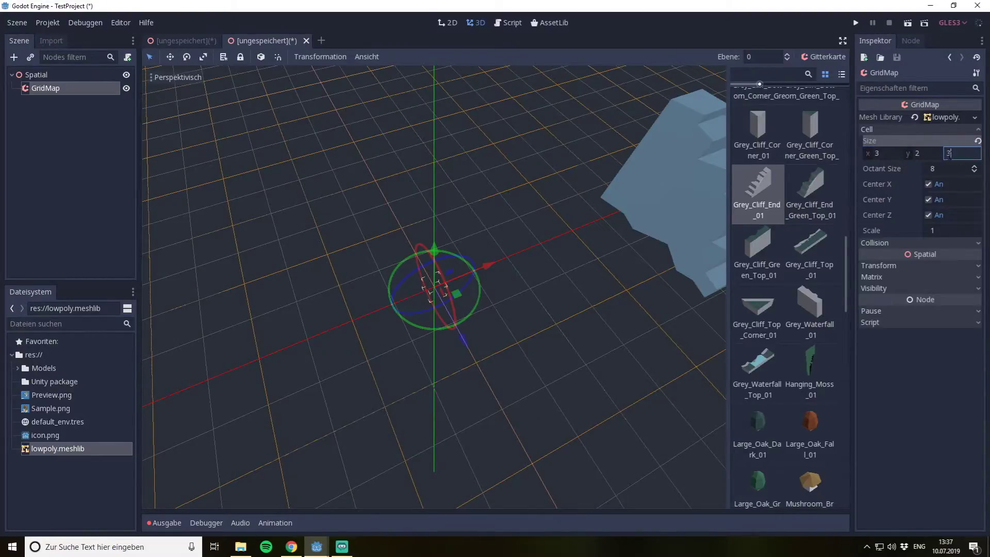
left_click(925, 154)
type("0.3")
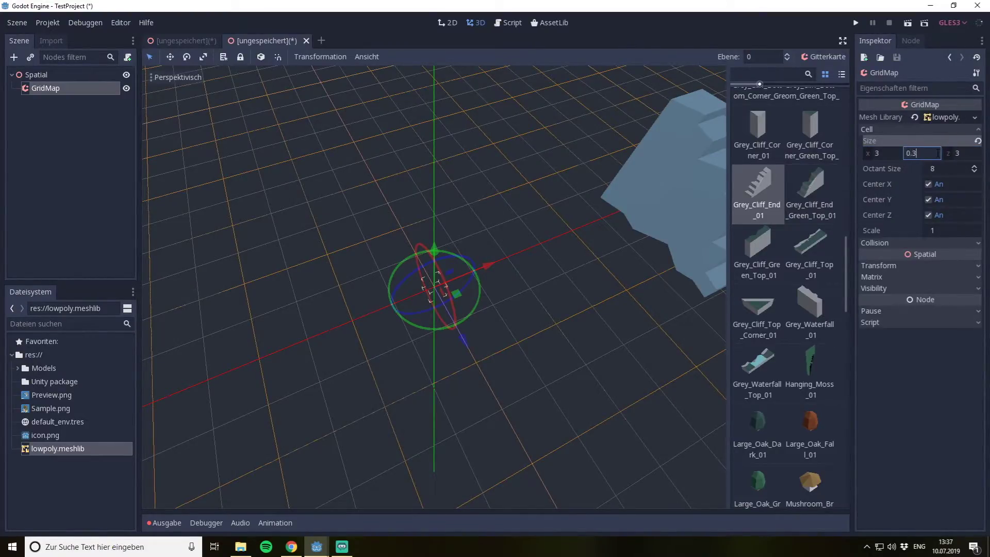
key("Return")
scroll(756, 133, "up", 10)
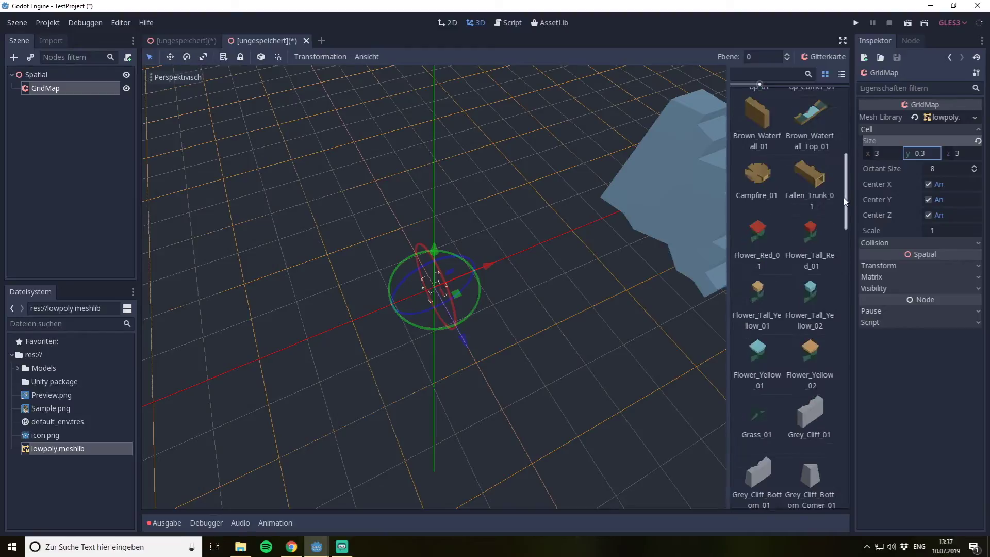
Paint a 2×2 square of Plate_Grass_Dirt_01 ground tiles
scroll(807, 207, "down", 4)
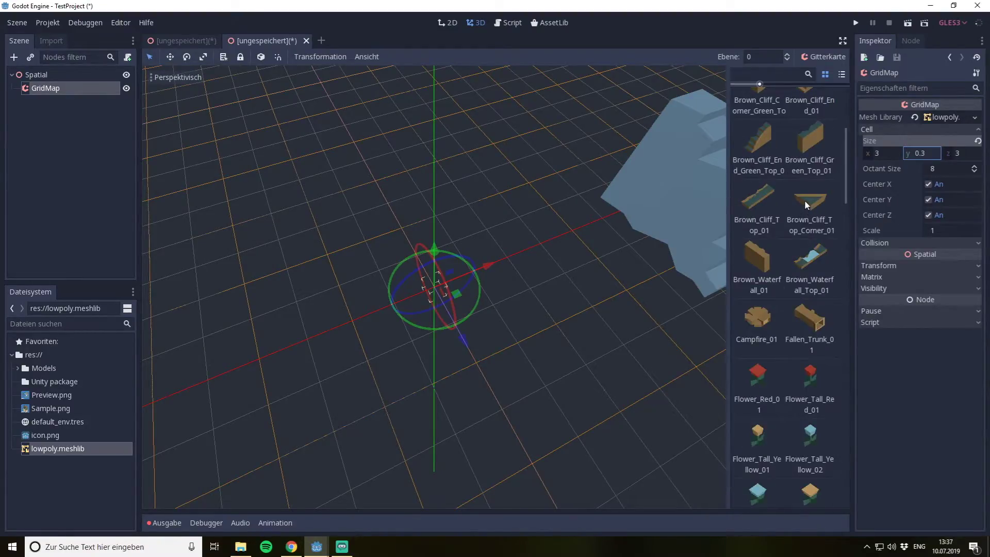
left_click(807, 204)
scroll(769, 297, "down", 8)
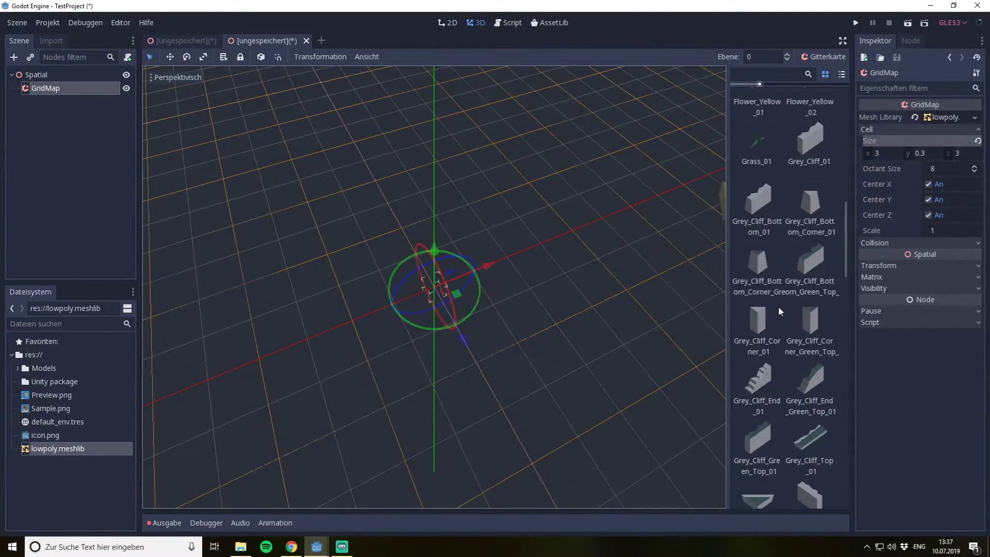
scroll(778, 305, "down", 10)
left_click(810, 304)
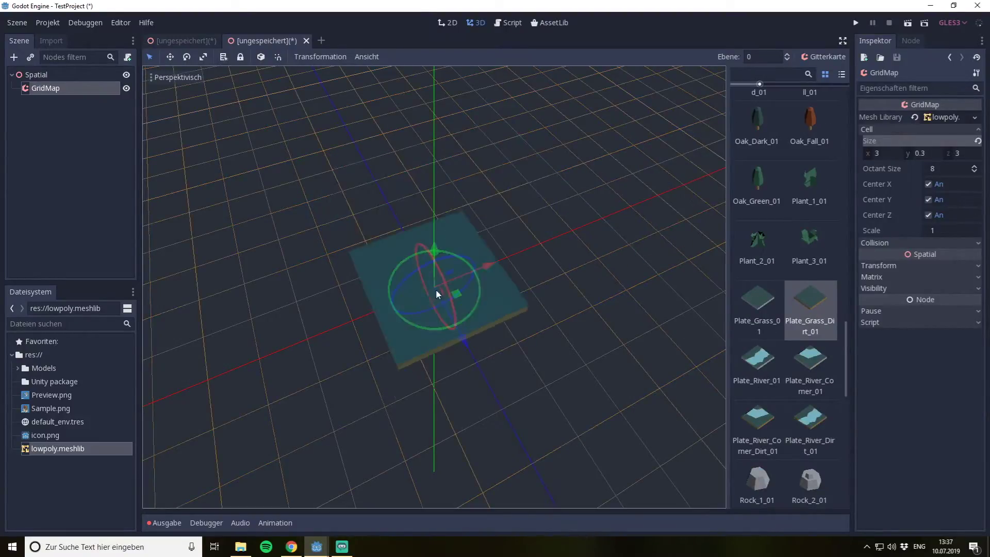
mouse_move(435, 289)
left_mouse_down()
mouse_move(429, 299)
mouse_move(527, 265)
mouse_move(494, 206)
left_mouse_up()
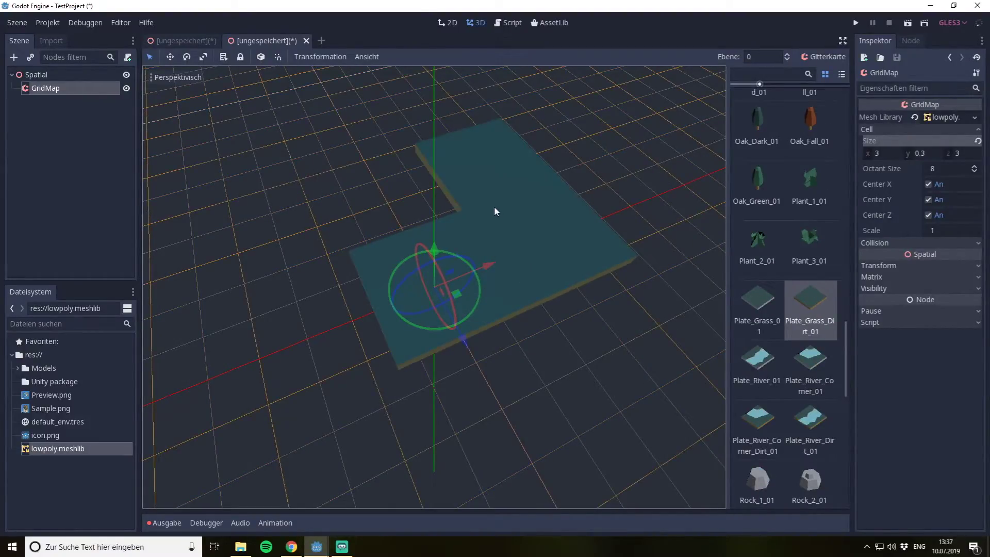
left_click(394, 206)
Move up to floor 1 and place an Oak_Dark_01 tree on the ground square
left_click(760, 56)
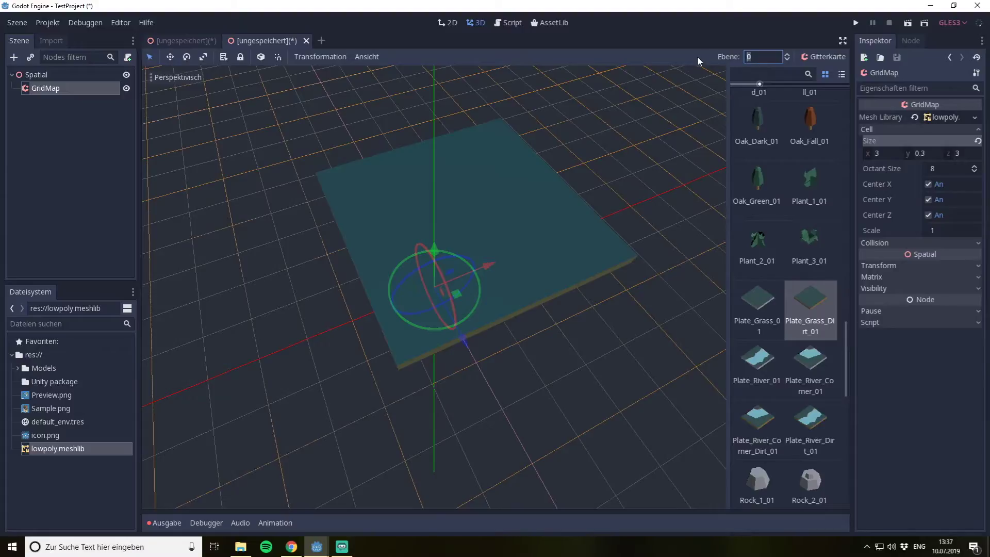
type("1")
key("Return")
left_click(758, 121)
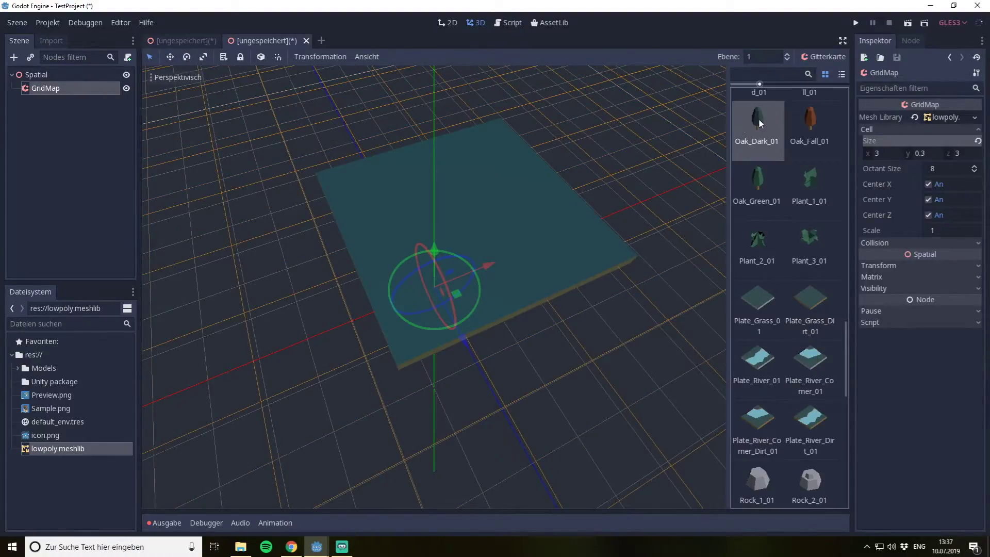
left_click(549, 257)
scroll(549, 256, "down", 2)
middle_click_drag(549, 257, 407, 173)
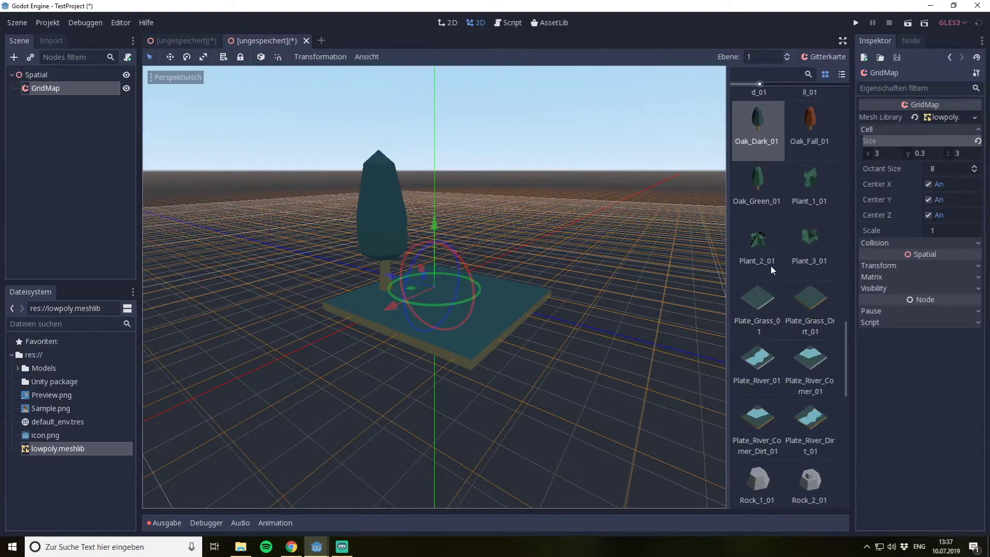
left_click(185, 40)
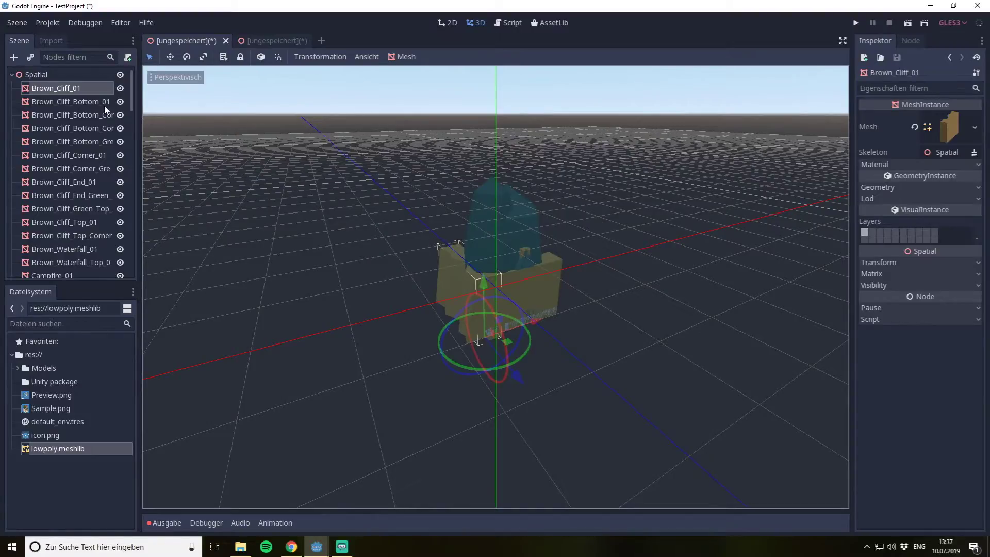
Move Brown_Cliff_01 aside to the lower left of the scene
mouse_move(131, 85)
left_mouse_down()
mouse_move(132, 131)
mouse_move(135, 86)
left_mouse_up()
left_click(405, 57)
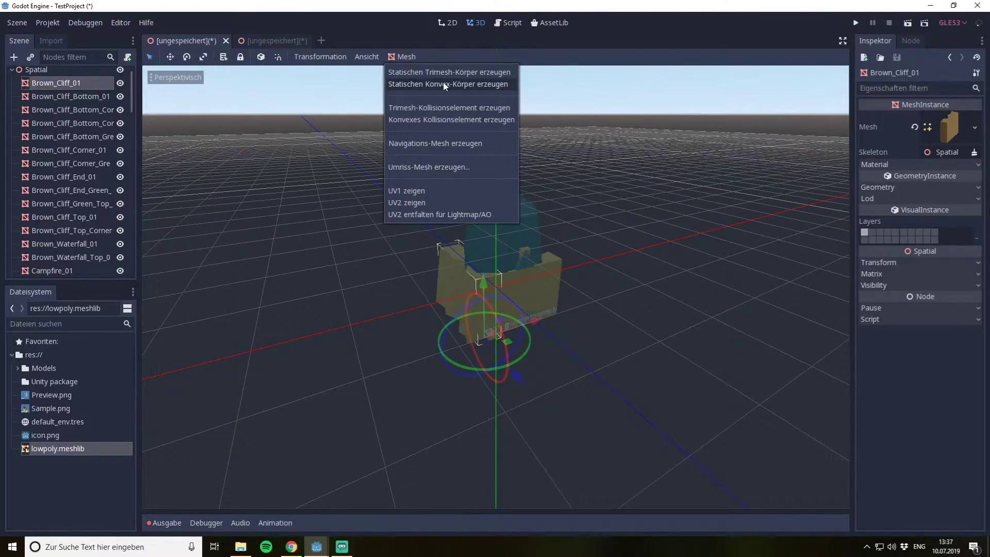
left_click(70, 86)
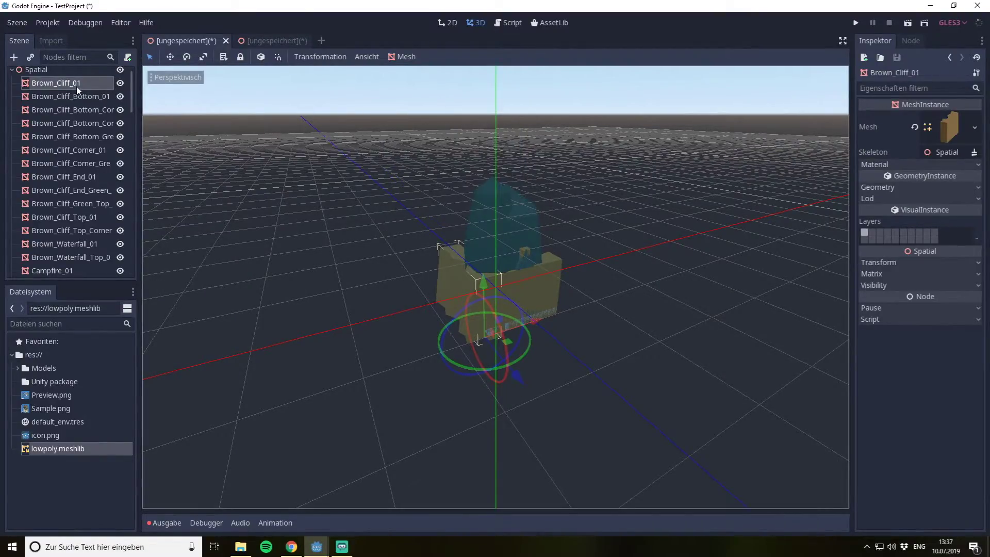
left_click_drag(530, 325, 317, 251)
middle_click_drag(361, 232, 433, 215)
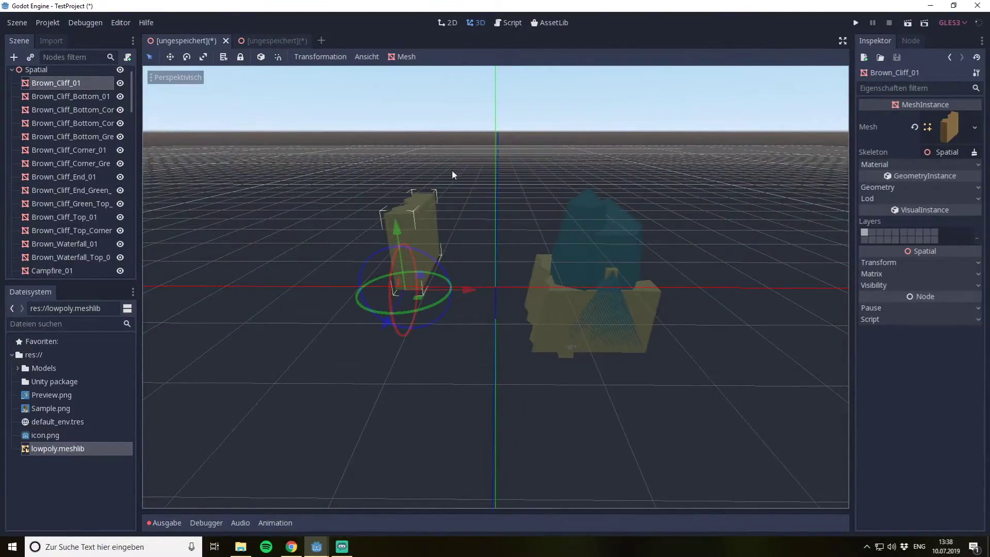
Create a static convex body for Brown_Cliff_01 and inspect its StaticBody and CollisionShape nodes
left_click(405, 57)
left_click(433, 82)
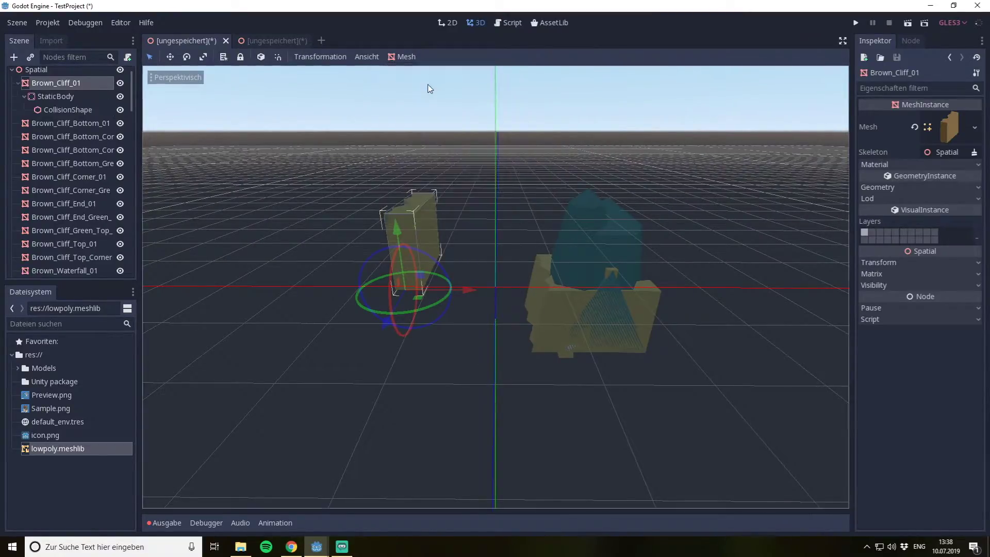
left_click(64, 108)
left_click(65, 98)
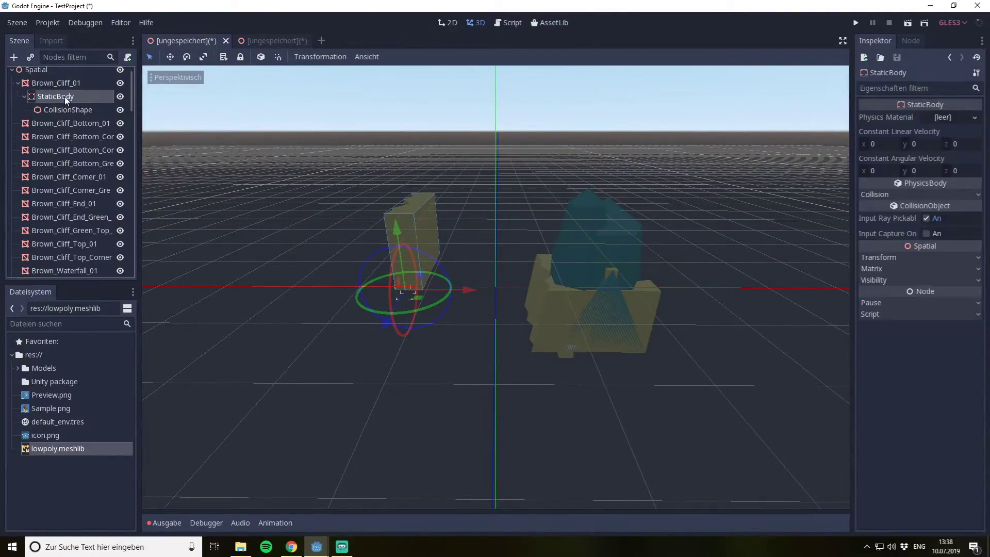
left_click(67, 108)
left_click(66, 98)
left_click(70, 109)
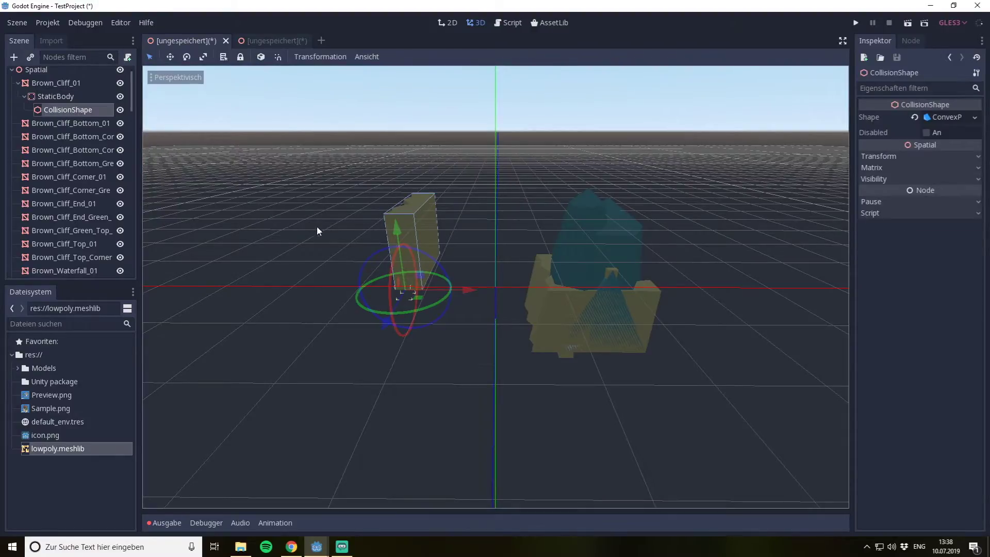
left_click(72, 97)
left_click(79, 107)
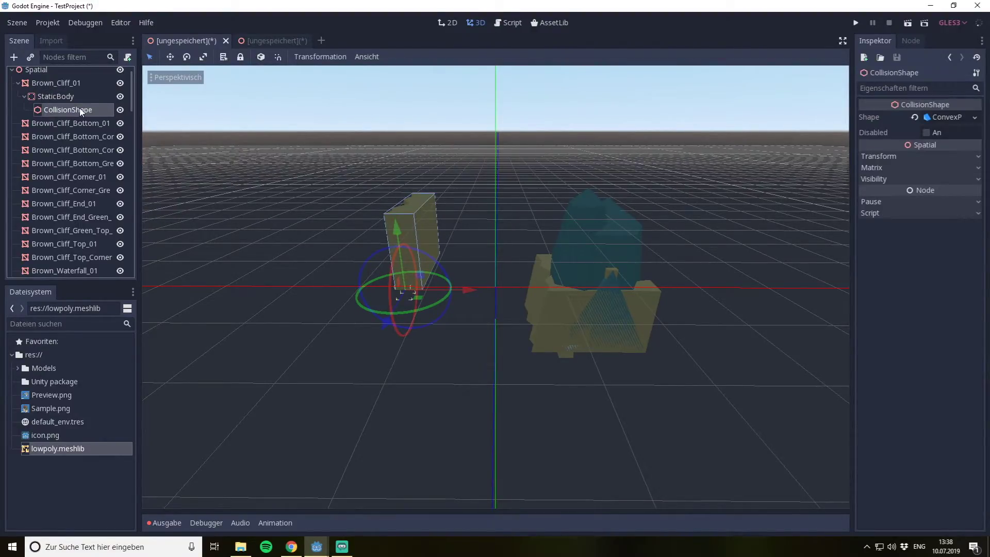
left_click(66, 84)
Re-export the scene as a mesh library, overwriting lowpoly.meshlib
left_click(17, 23)
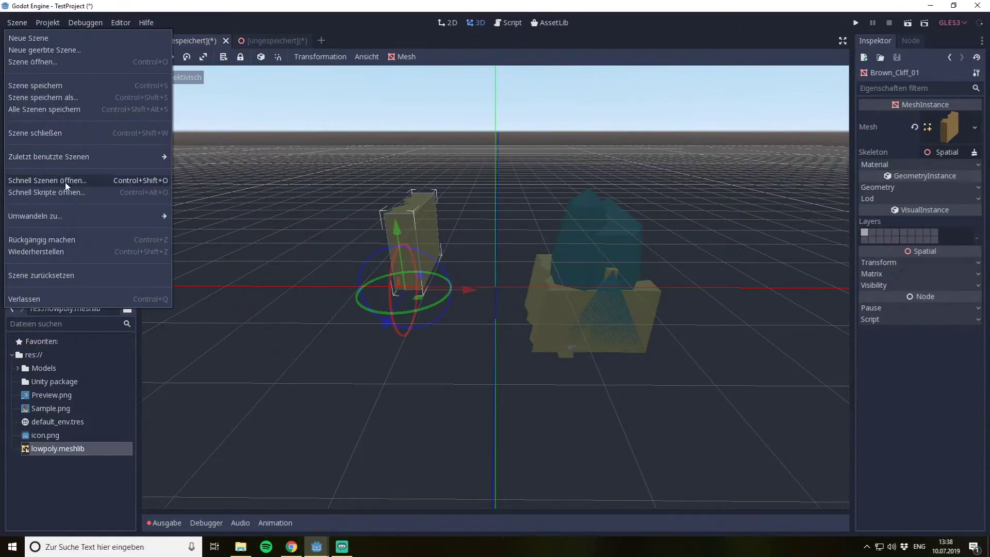
mouse_move(82, 216)
left_click(178, 216)
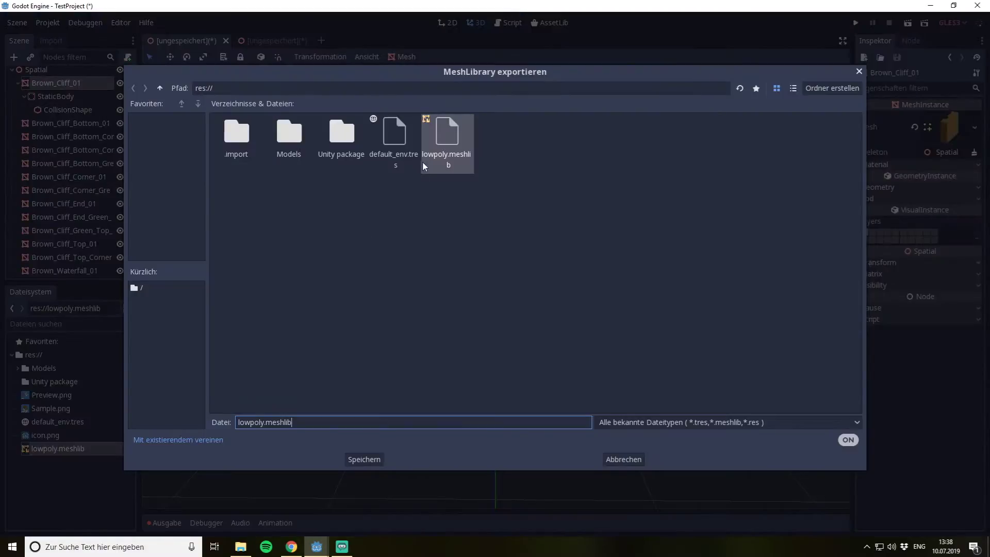
double_click(448, 147)
left_click(479, 283)
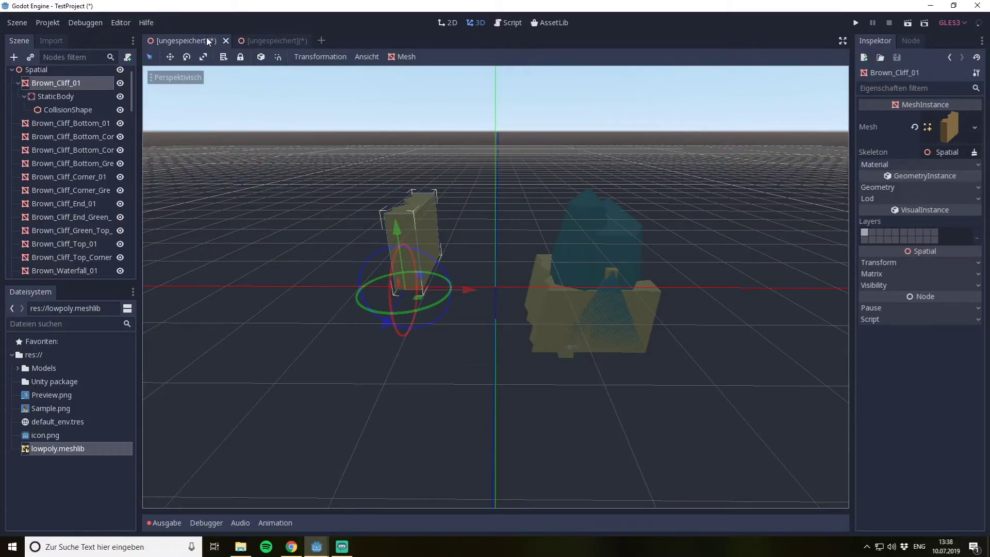
left_click(19, 23)
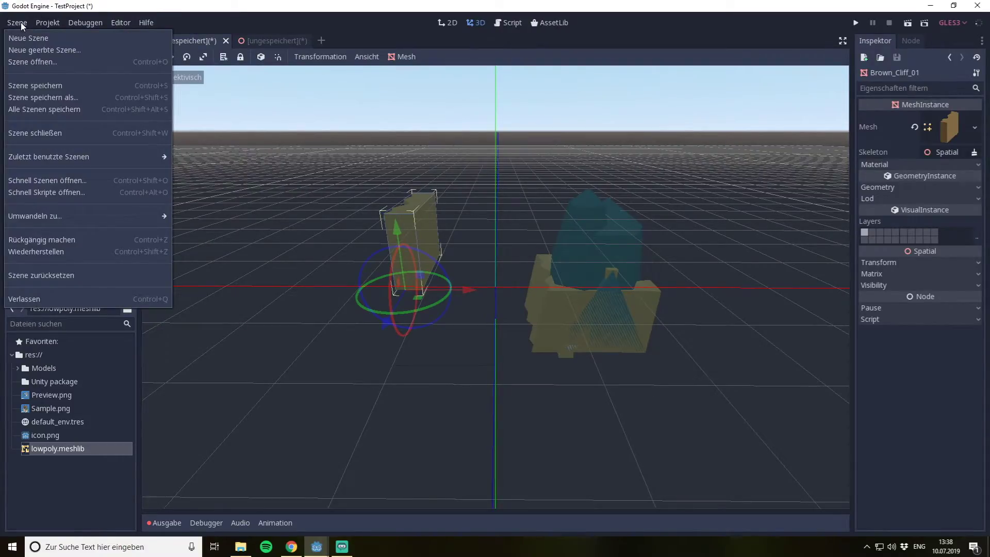
Save the example scene as lowpolyexample.tscn
left_click(54, 99)
type("lowpolyexample.tscn")
key("Return")
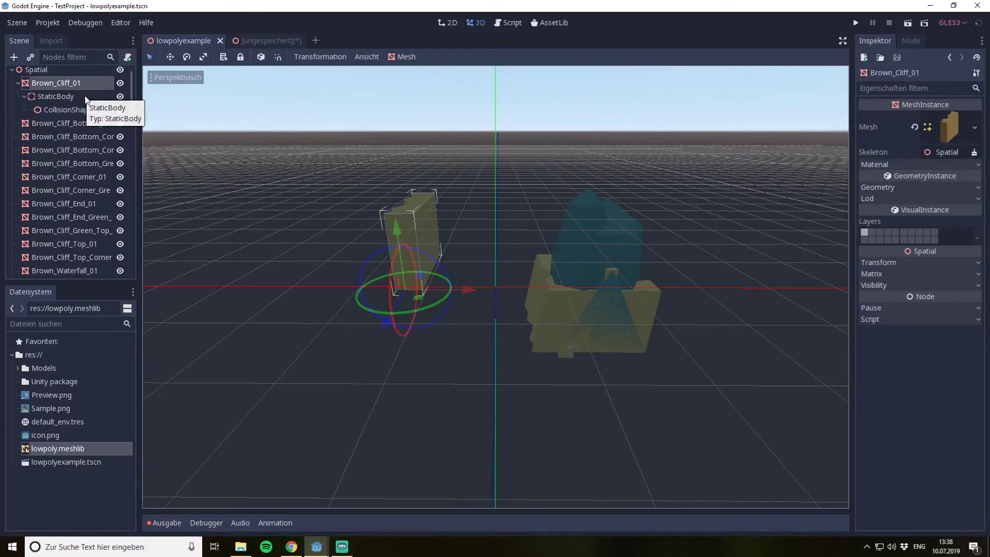
scroll(382, 183, "up", 2)
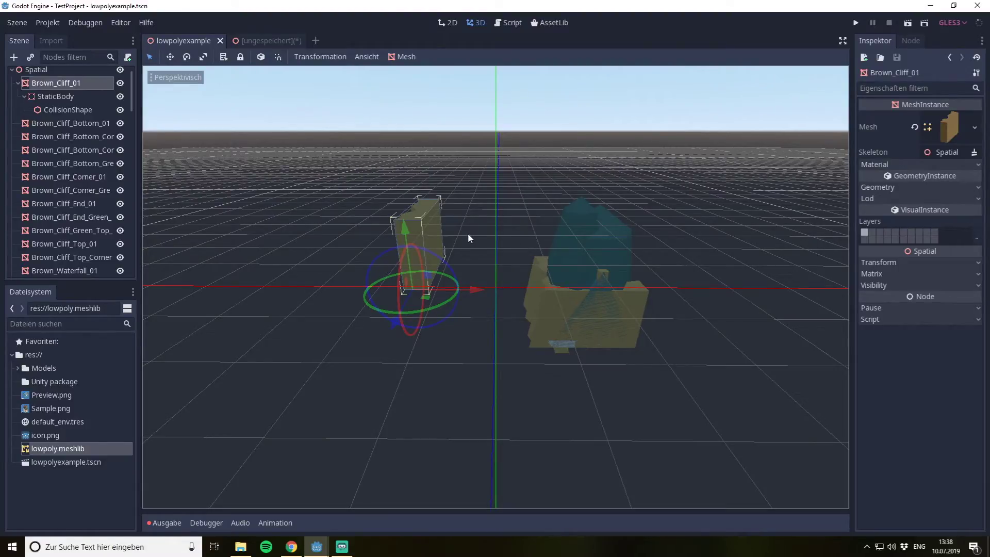
left_click(281, 42)
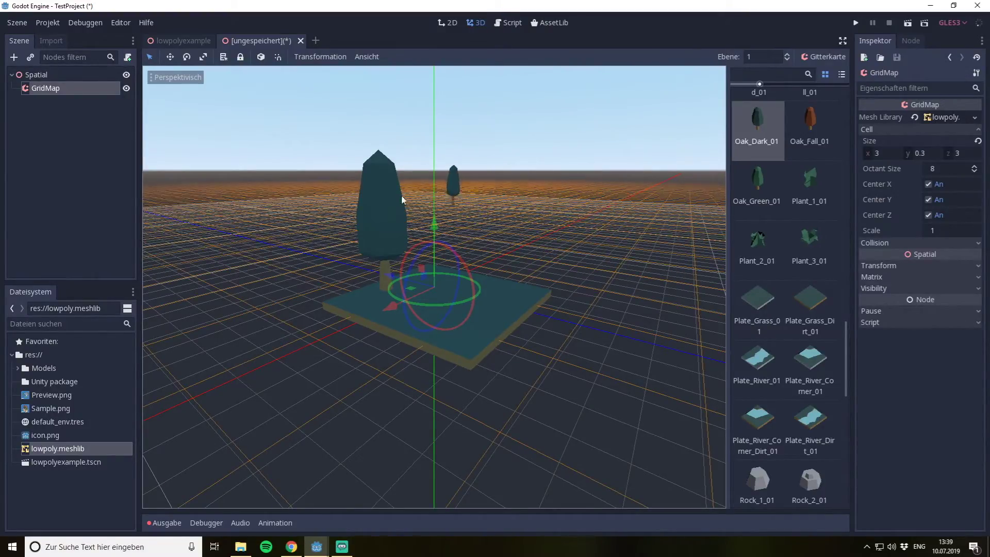
Set the GridMap floor back to 0 and show the viewport in orthographic top view
key("q")
left_click(179, 76)
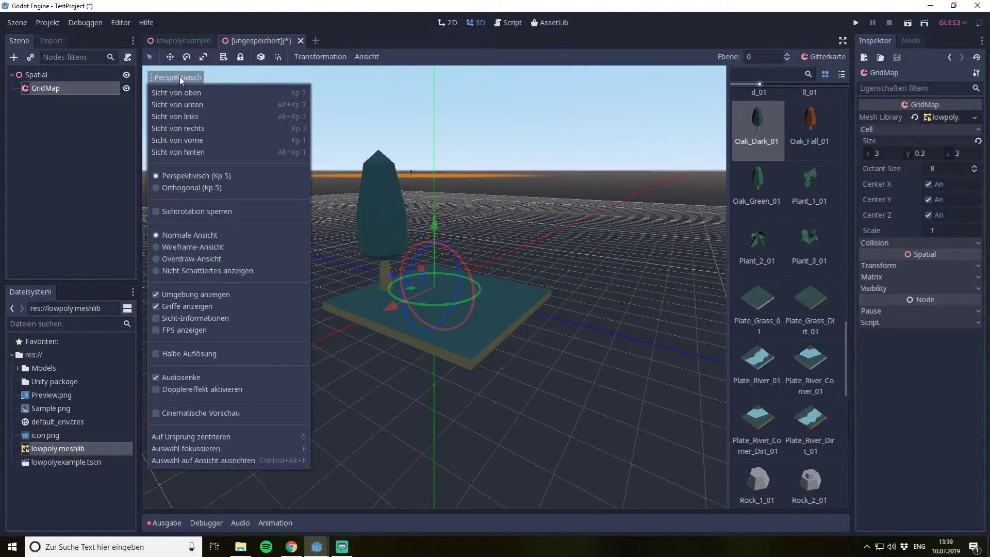
left_click(191, 188)
left_click(173, 77)
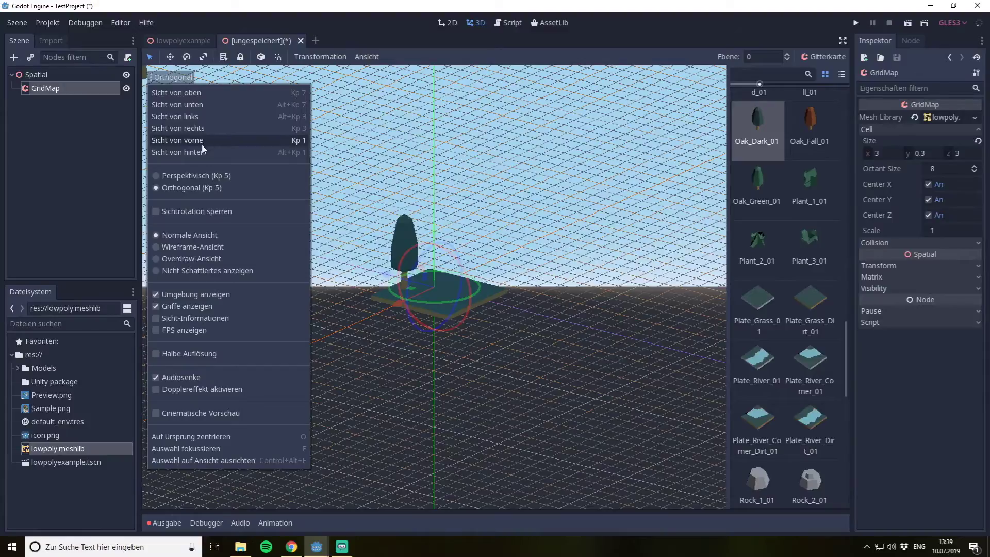
left_click(204, 93)
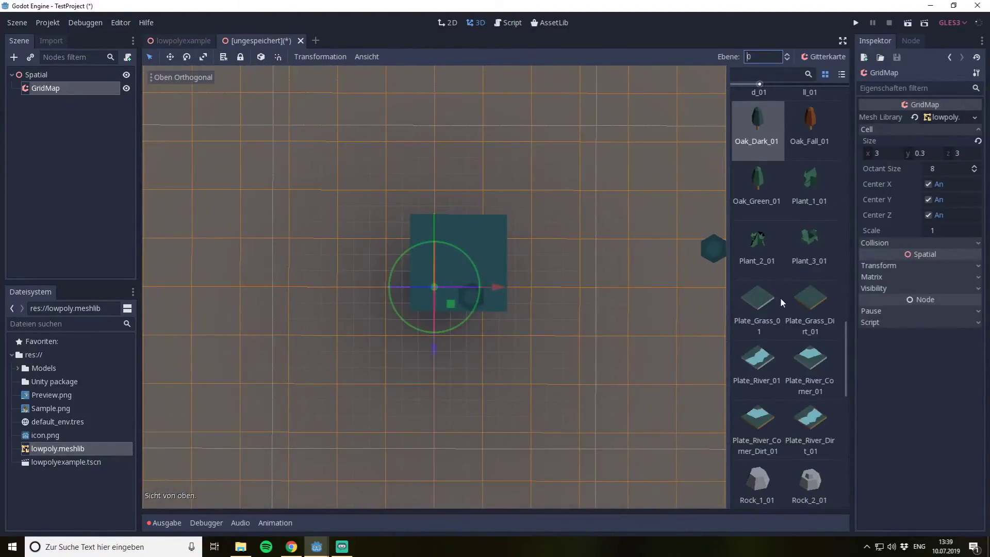
Paint more Plate_Grass_Dirt_01 tiles beside and above the square, filling the lower-left gap
left_click(810, 301)
mouse_move(524, 303)
left_mouse_down()
mouse_move(529, 217)
mouse_move(364, 208)
left_mouse_up()
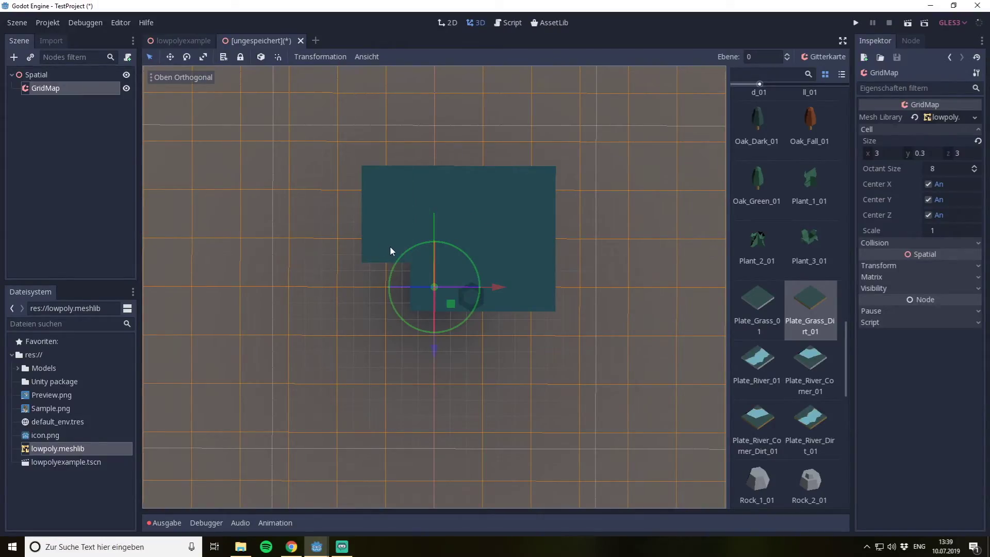
left_click_drag(390, 246, 373, 294)
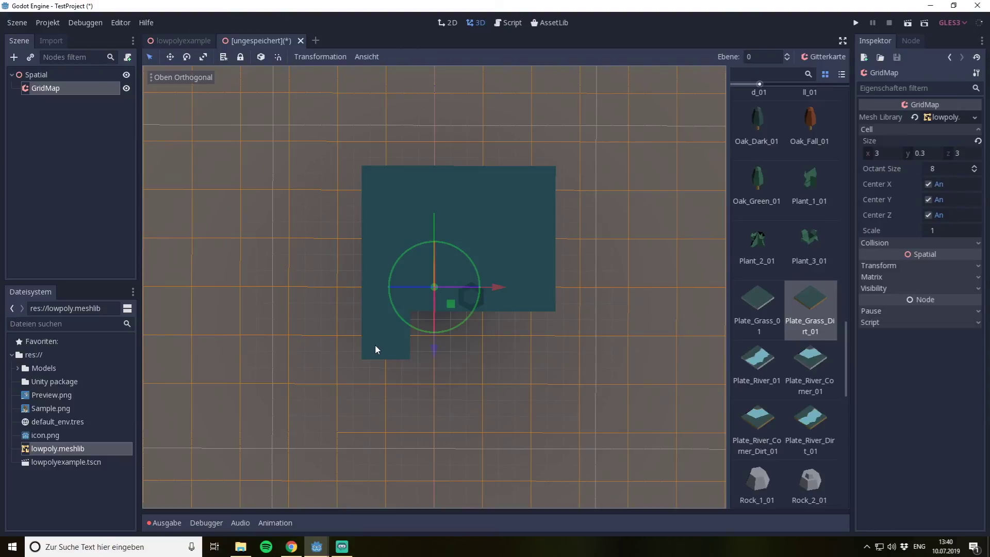
Erase the stray Plate_Grass_Dirt_01 tile protruding at the bottom left of the ground
right_click(373, 342)
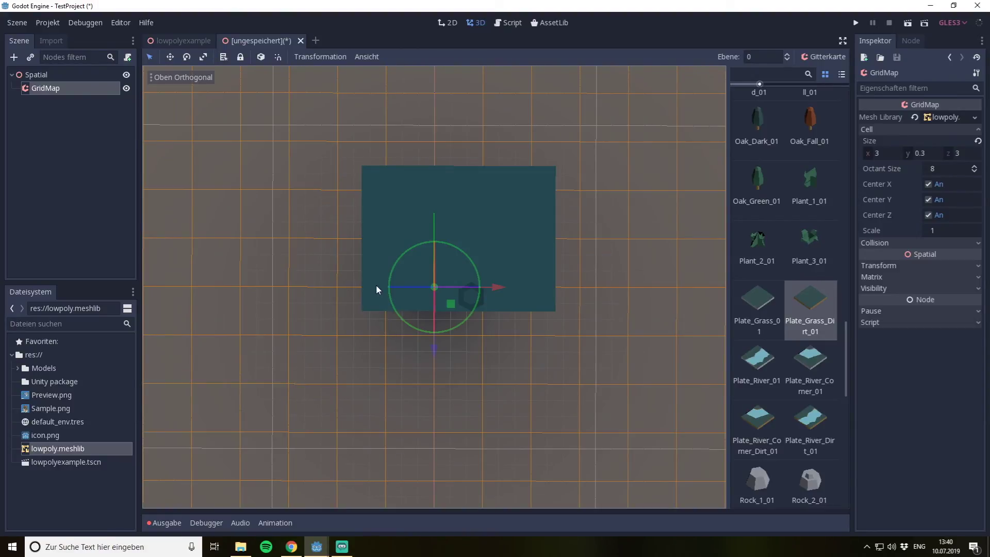